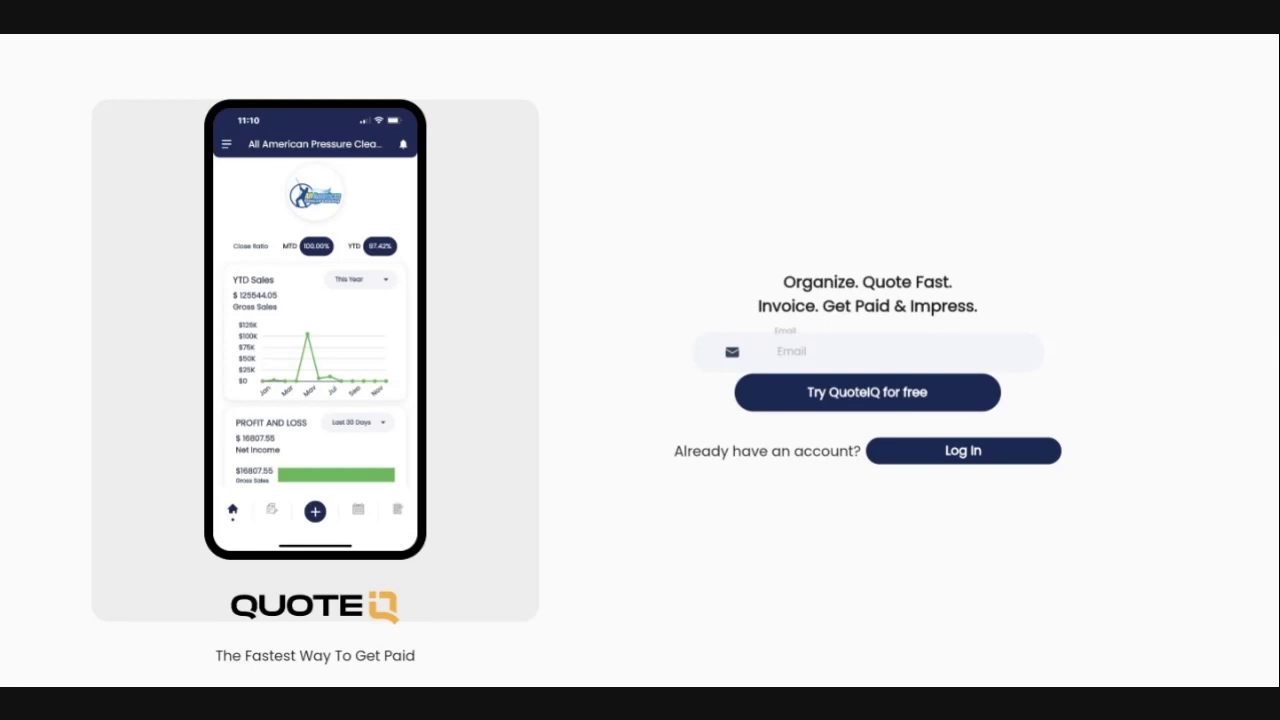
# Enter the owner's email address and start the free QuoteIQ trial sign-up.
pyautogui.click(893, 403)
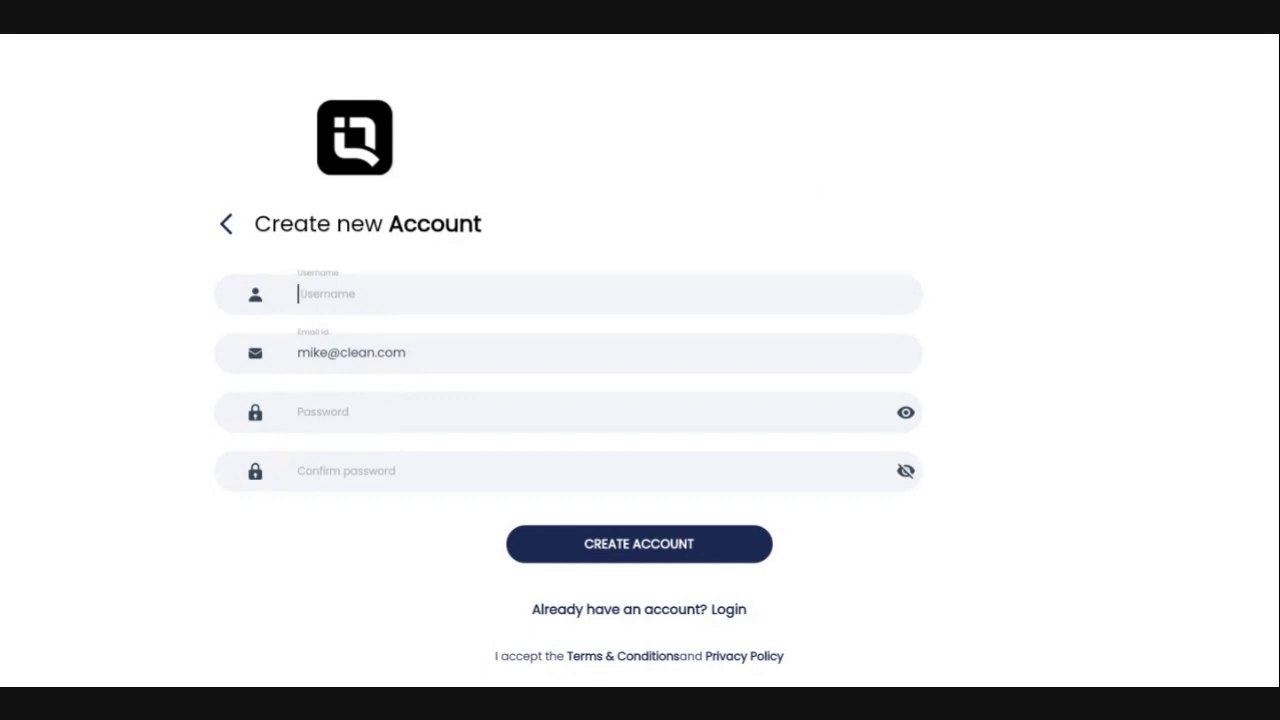
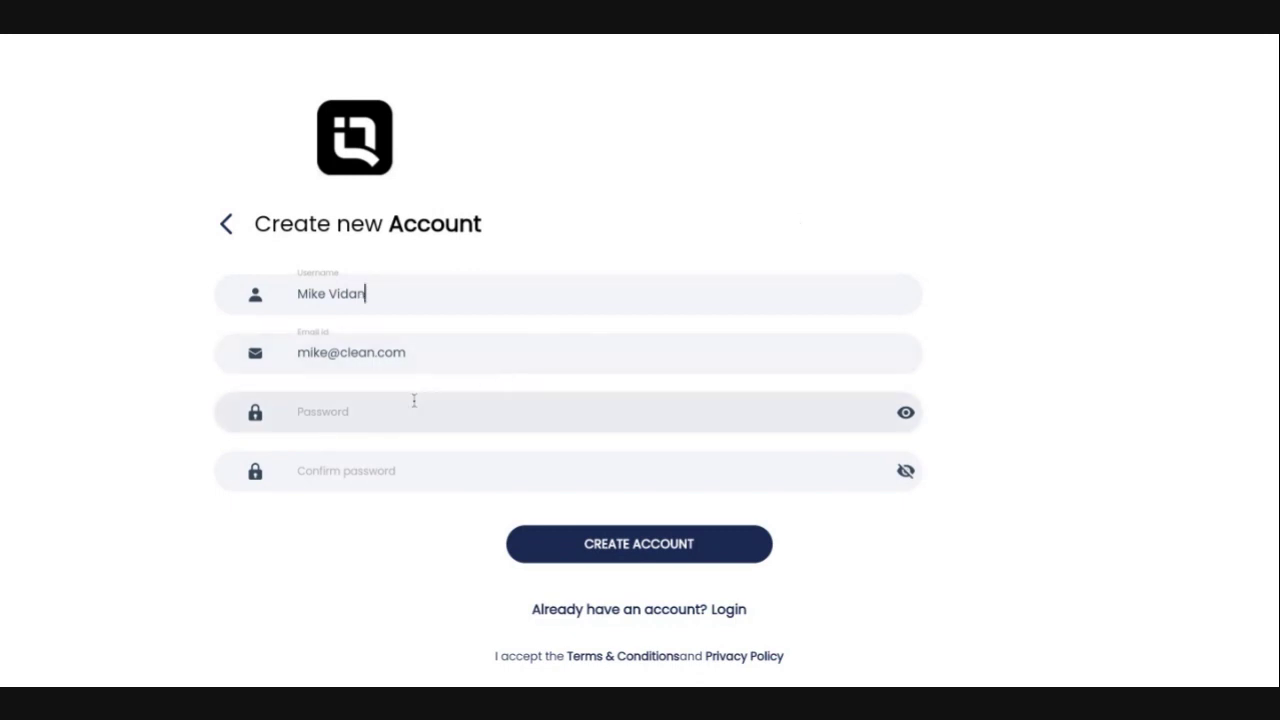
# Create the account with the owner's username and a matching password.
pyautogui.click(366, 414)
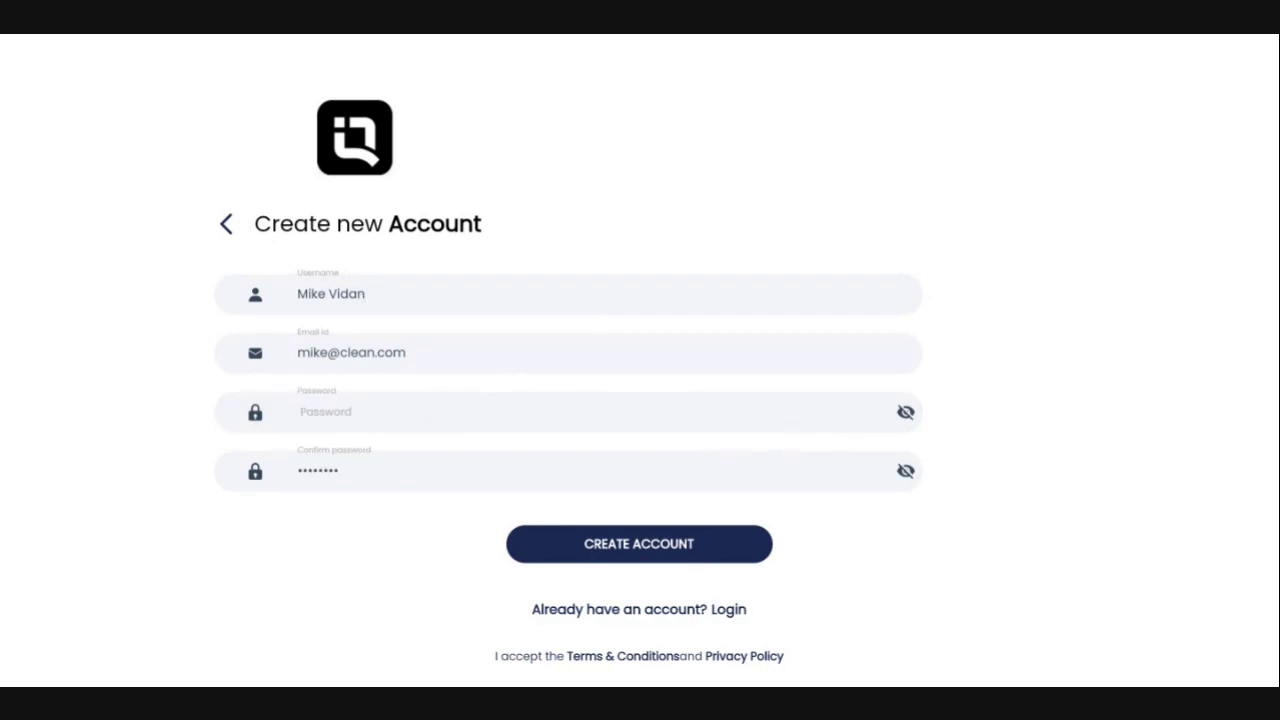
pyautogui.write('*******')
pyautogui.click(617, 550)
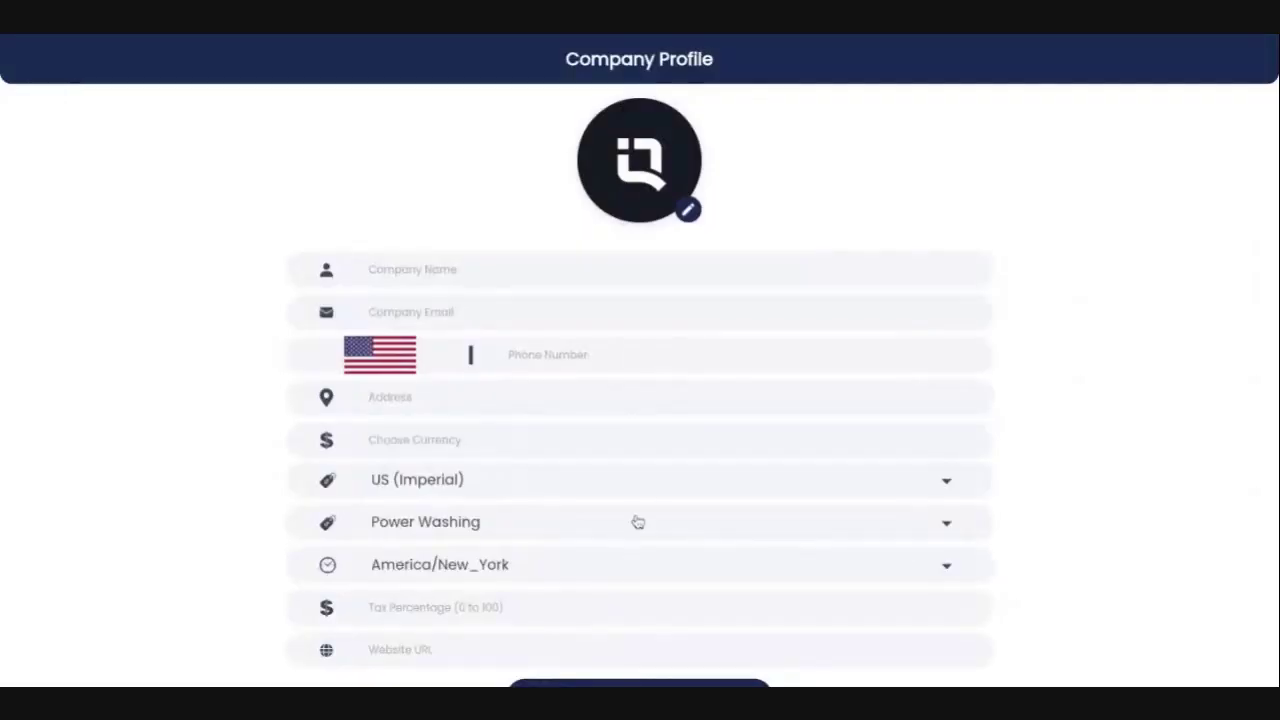
# Replace the company avatar with a logo image chosen from the gallery and cropped.
pyautogui.click(689, 211)
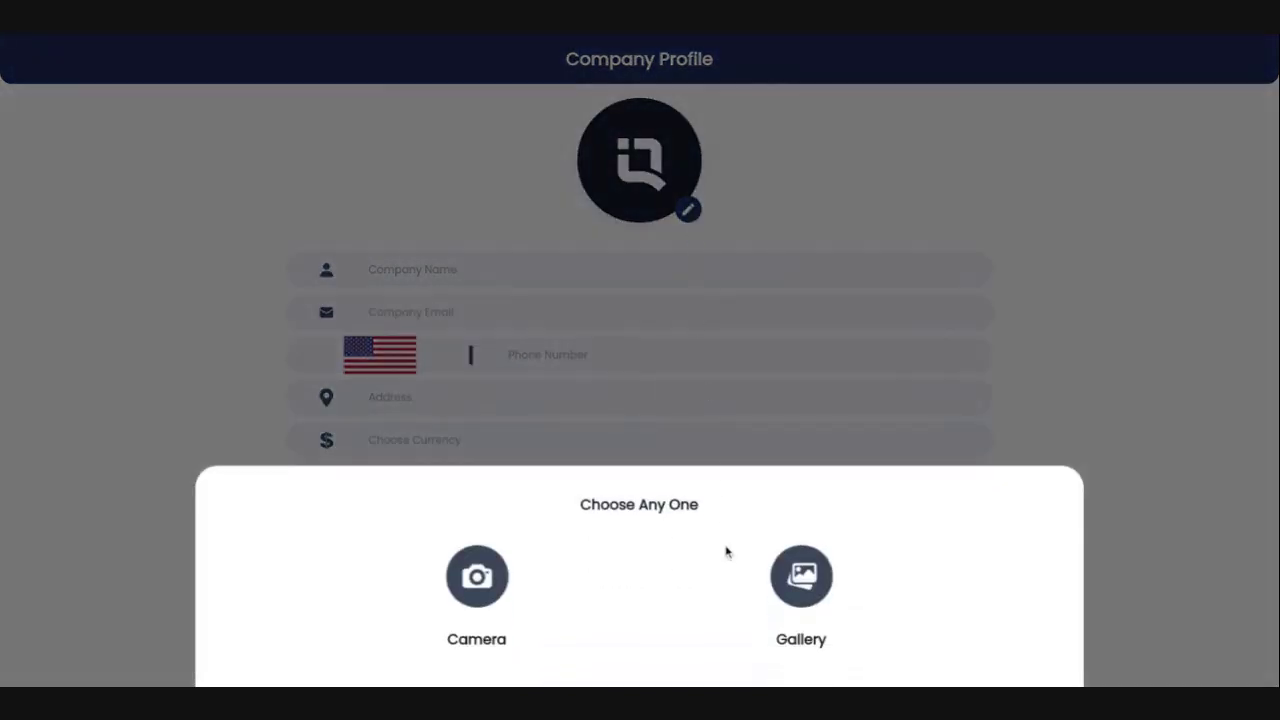
pyautogui.click(789, 578)
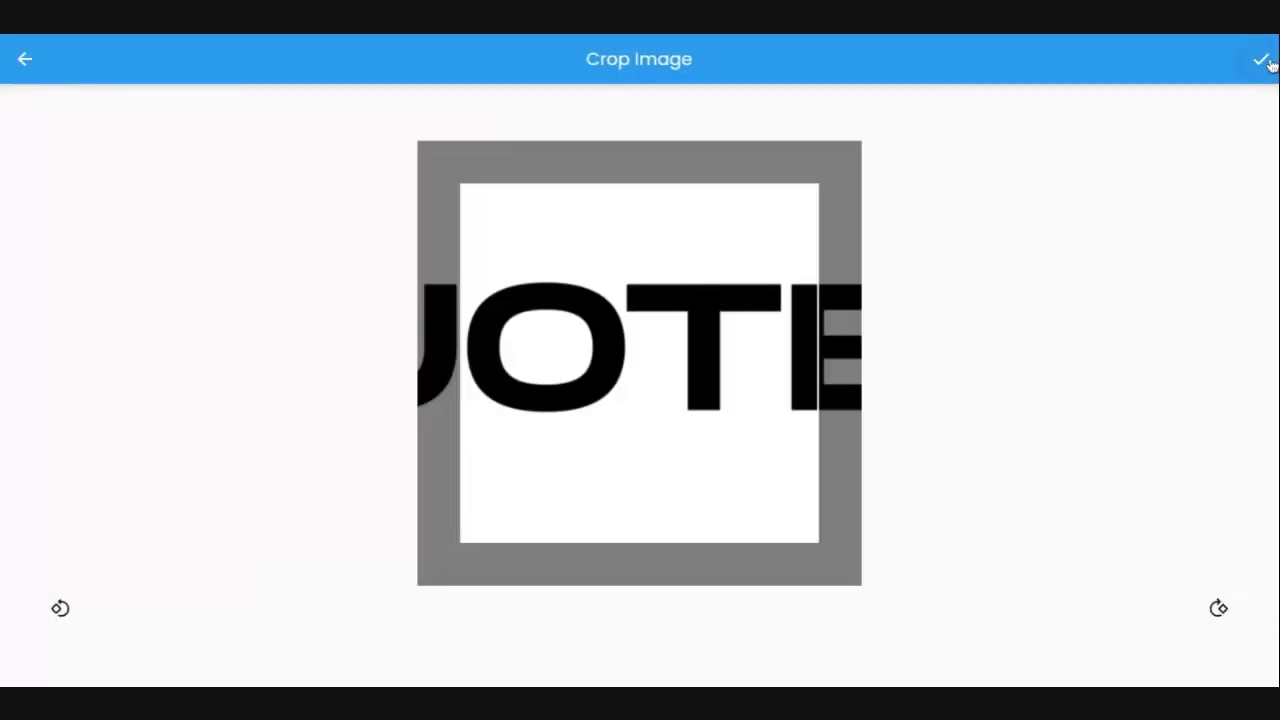
pyautogui.click(1258, 60)
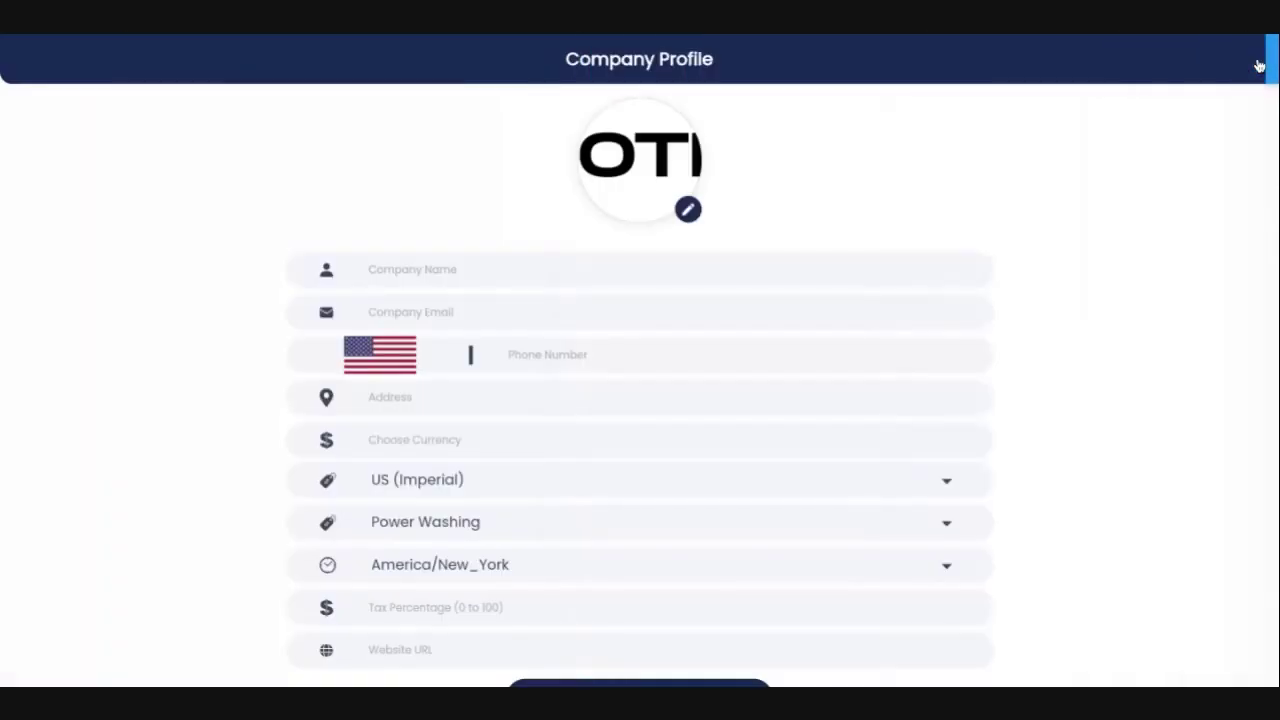
pyautogui.click(423, 283)
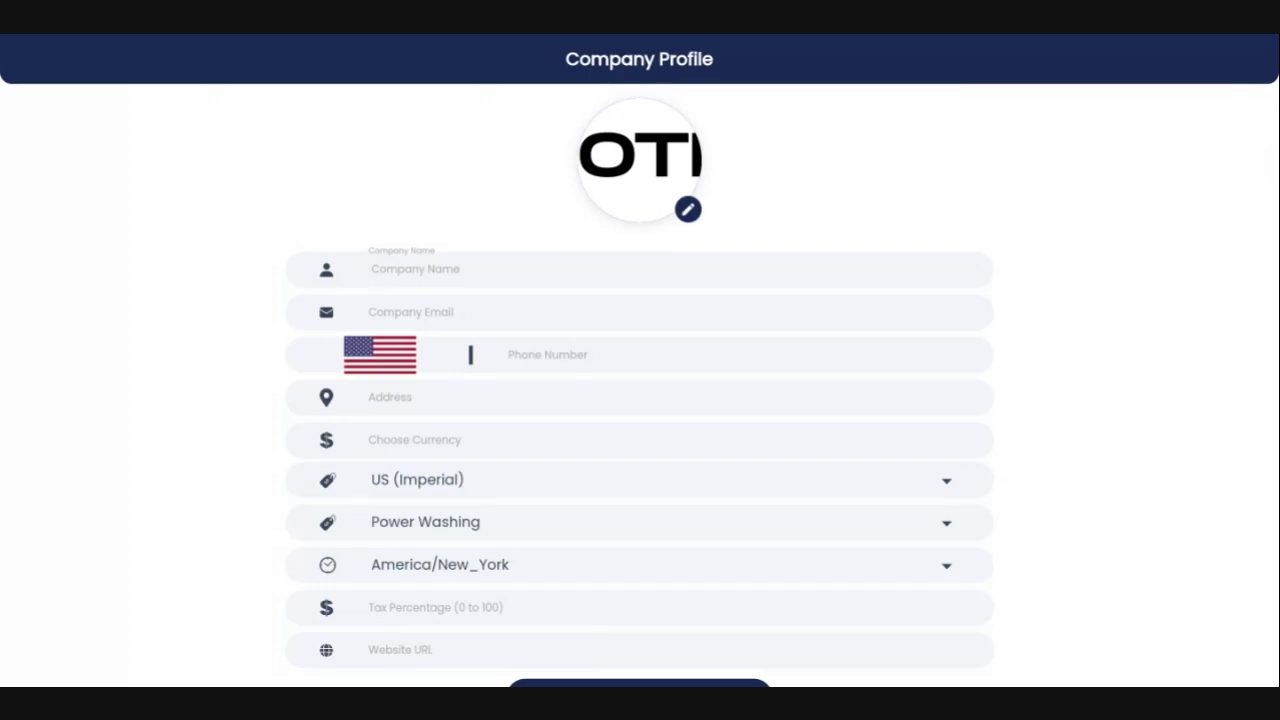
# Enter company name Clean Wash, the company email, and a United States phone number.
pyautogui.write('Clean Wash')
pyautogui.press('Tab')
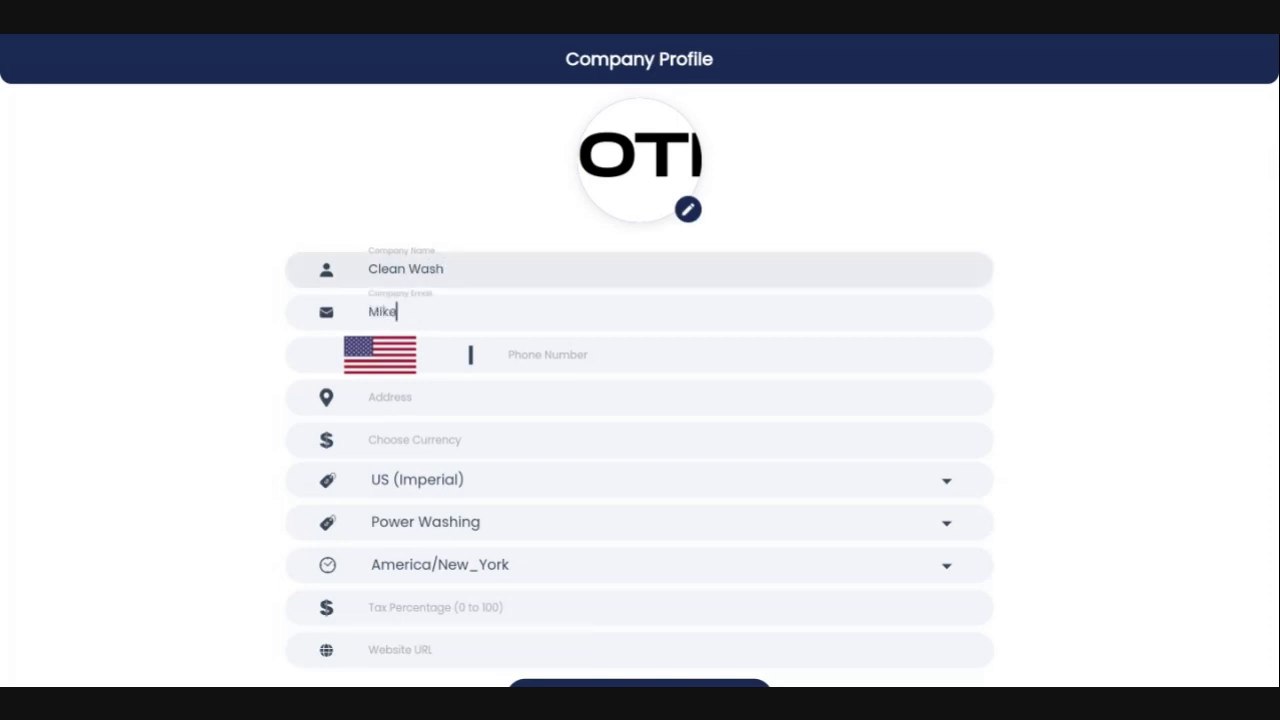
pyautogui.press('Tab')
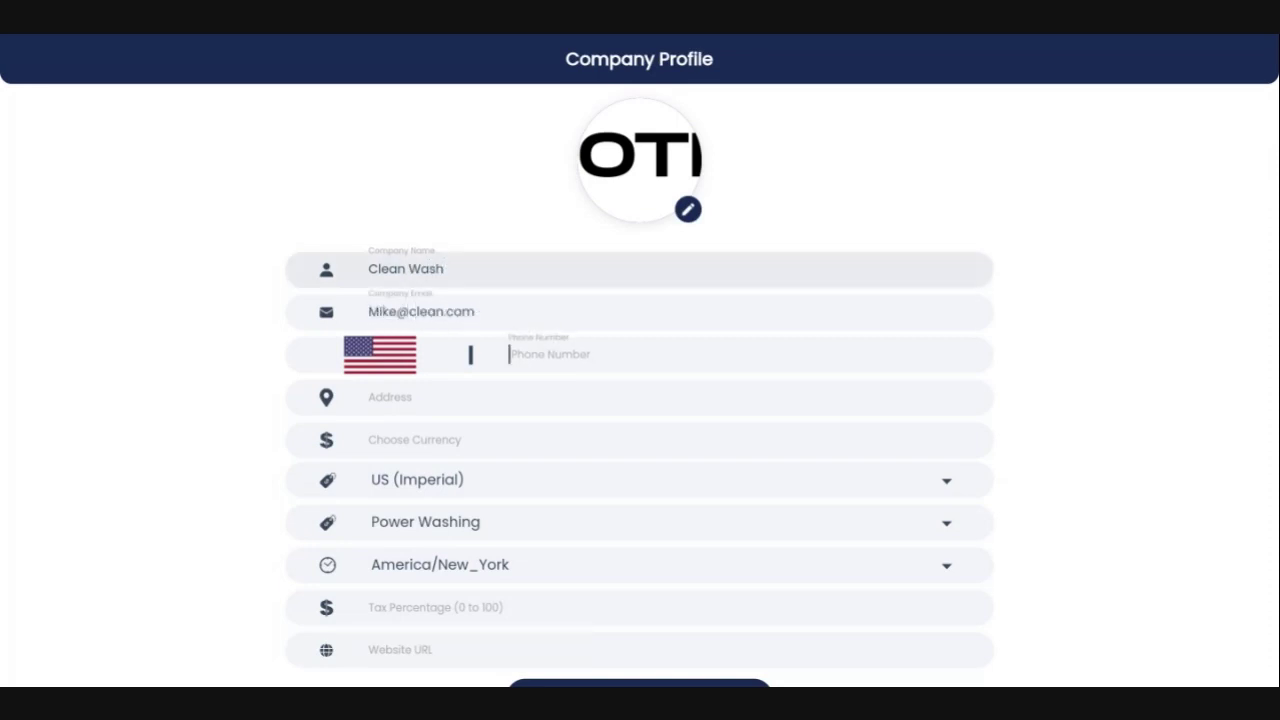
pyautogui.click(391, 366)
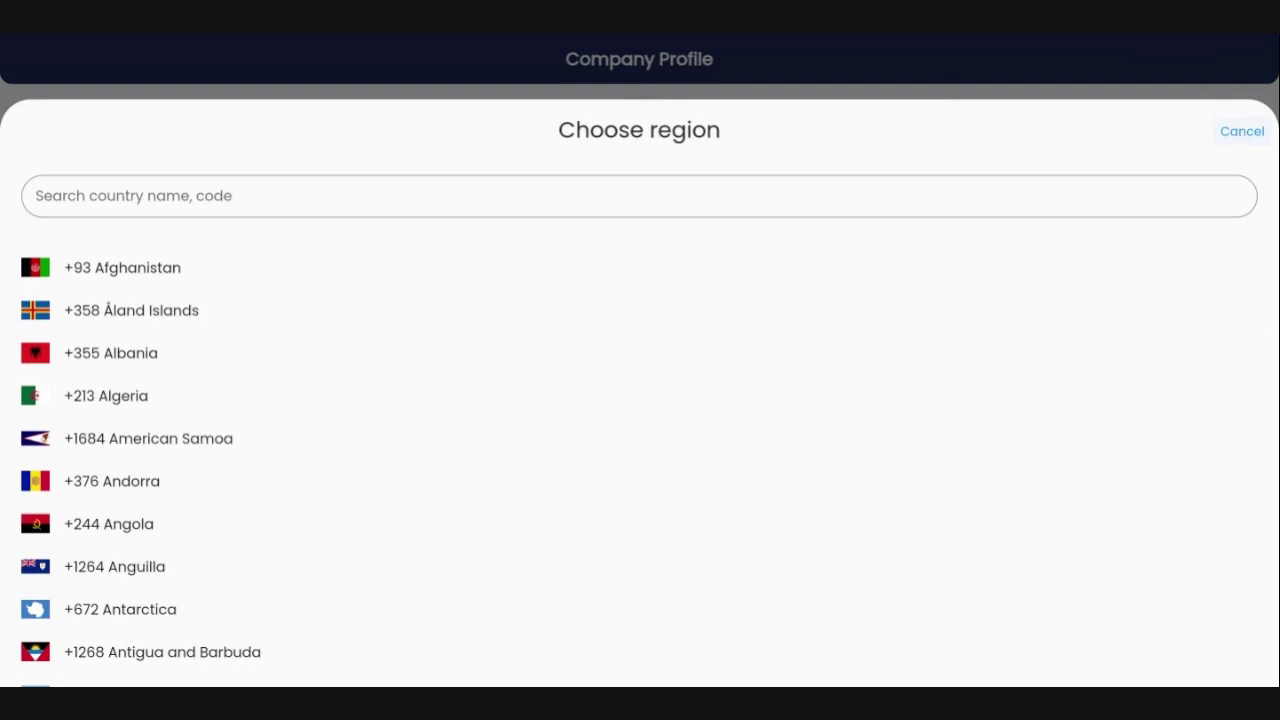
pyautogui.click(1242, 131)
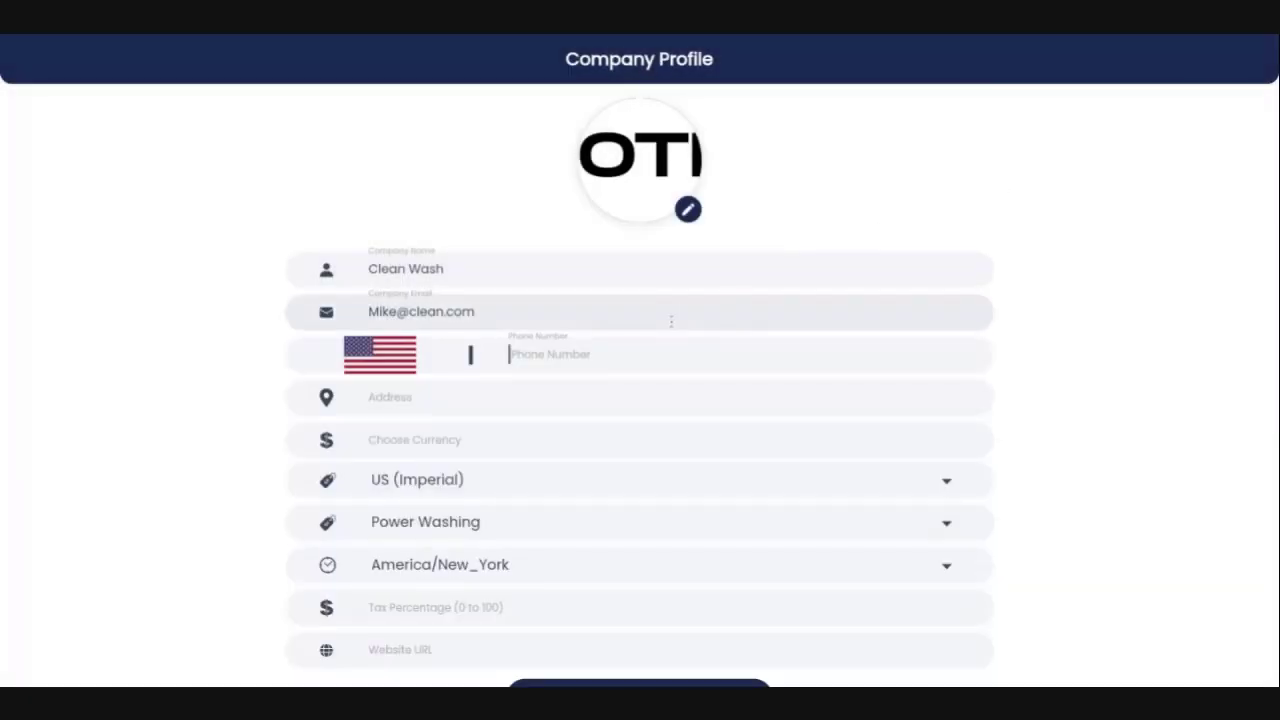
pyautogui.write('912) 555 1212')
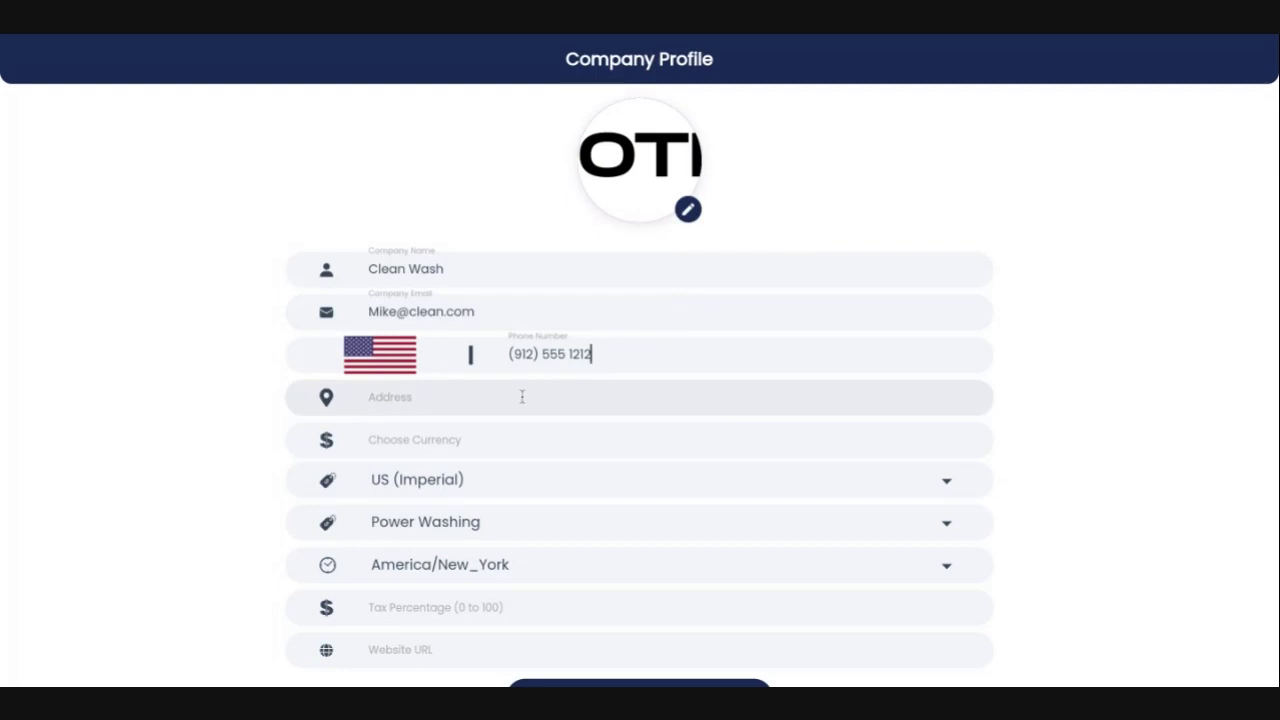
# Fill in the company's street address and choose USD as the currency.
pyautogui.click(522, 397)
pyautogui.write('123')
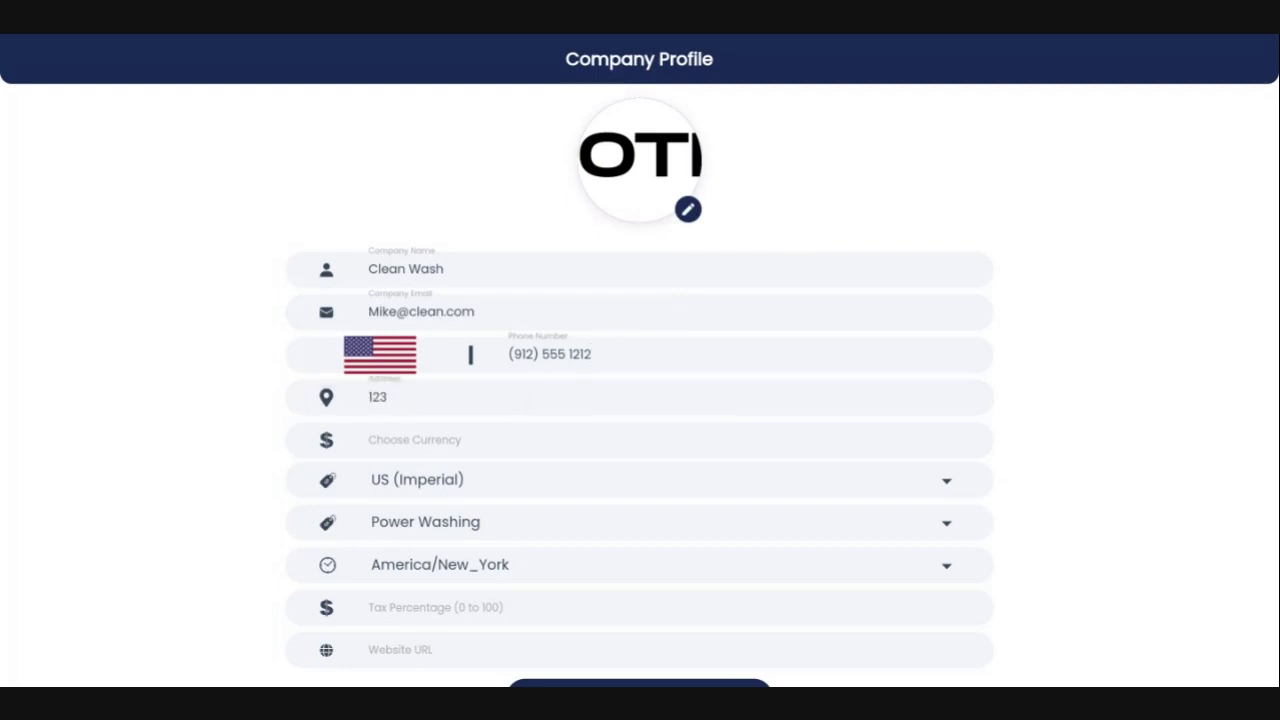
pyautogui.write(' MAin ST MAin GA 31419')
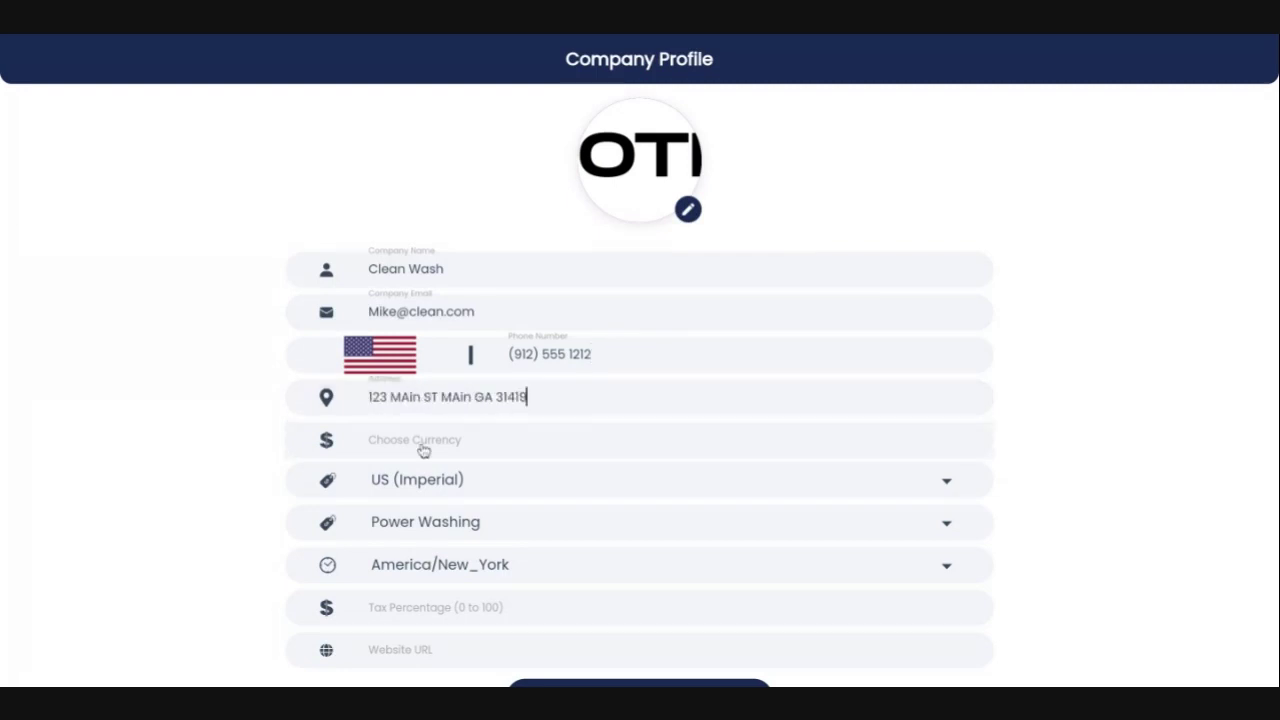
pyautogui.click(424, 449)
pyautogui.click(205, 185)
pyautogui.click(495, 488)
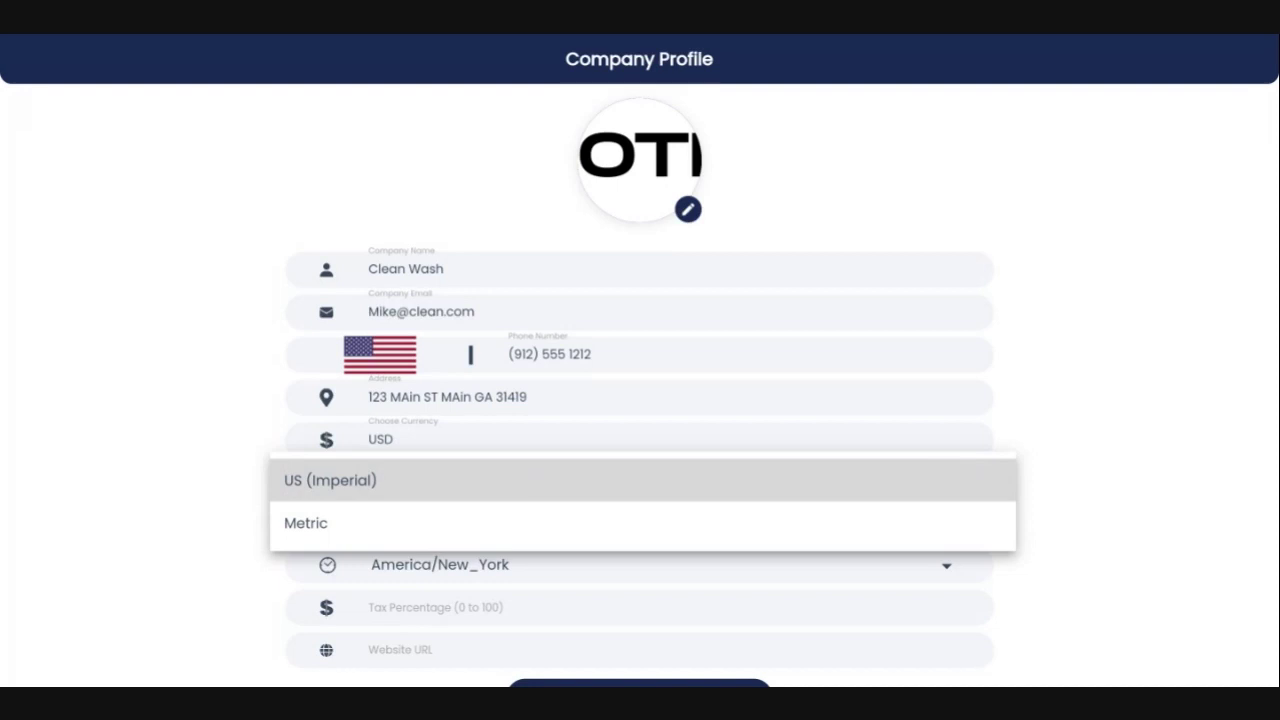
# Keep US (Imperial) as the units and Power Washing as the business type.
pyautogui.click(522, 484)
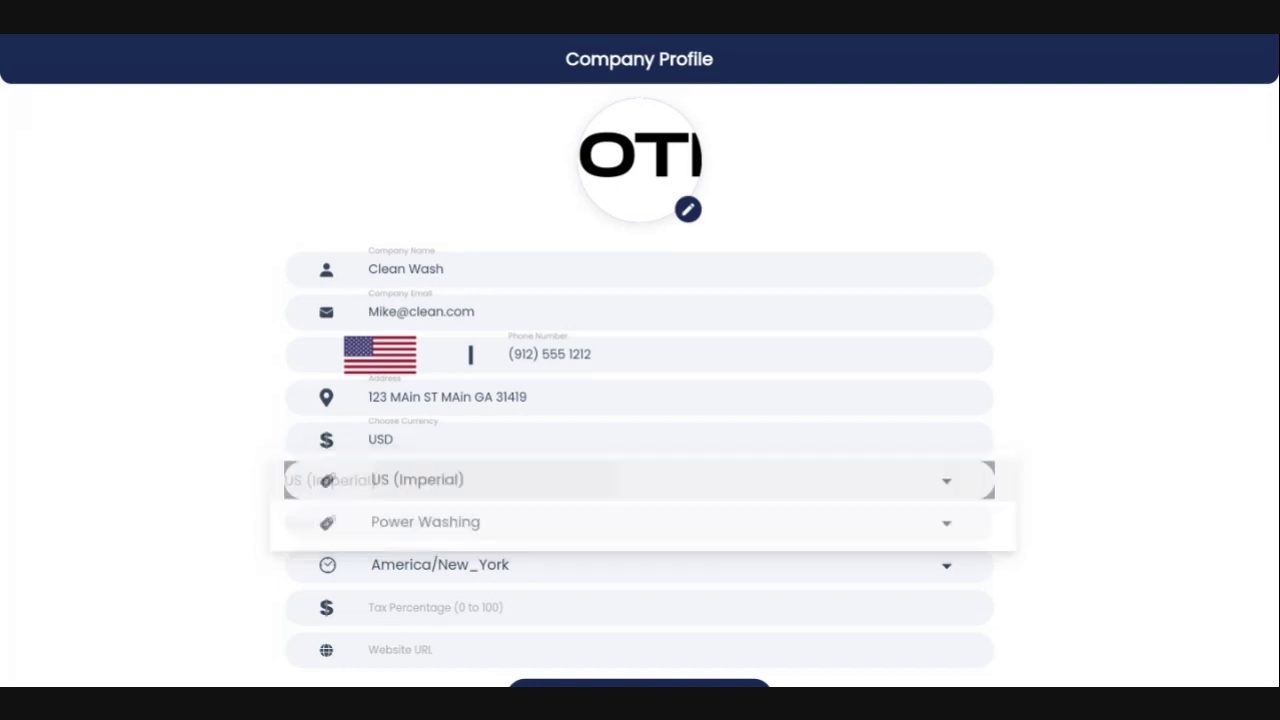
pyautogui.click(522, 528)
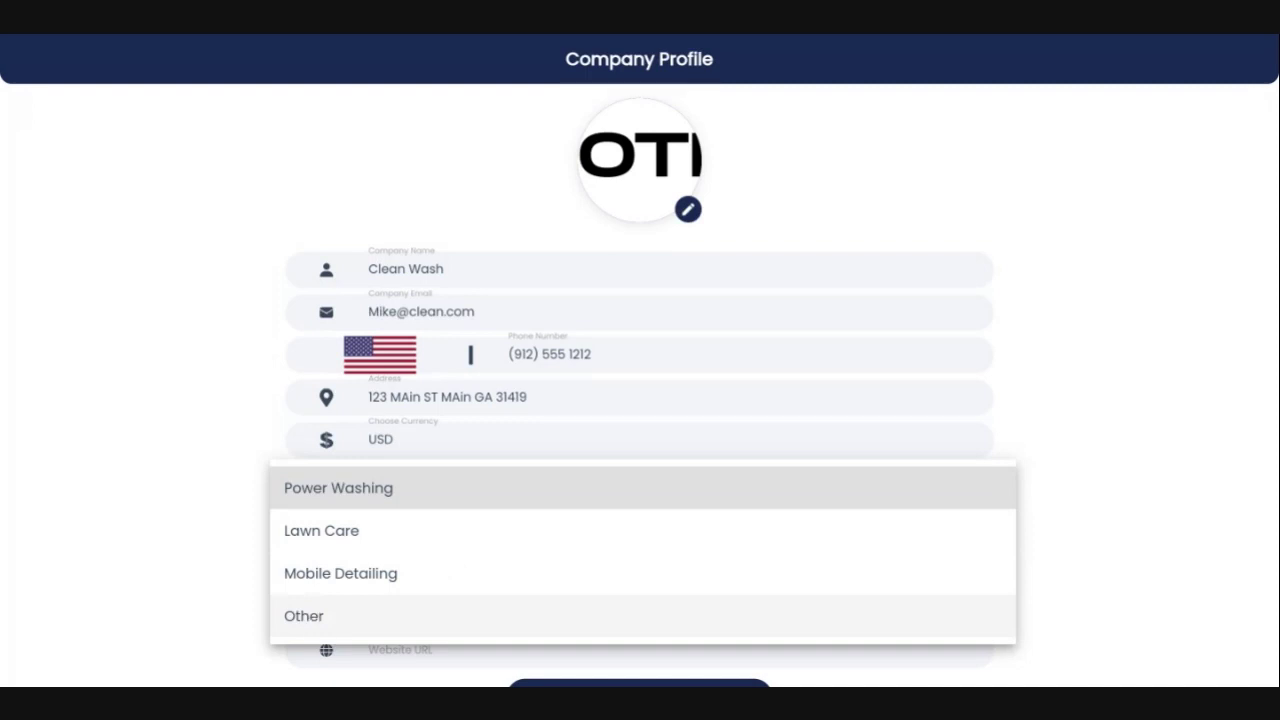
pyautogui.click(348, 500)
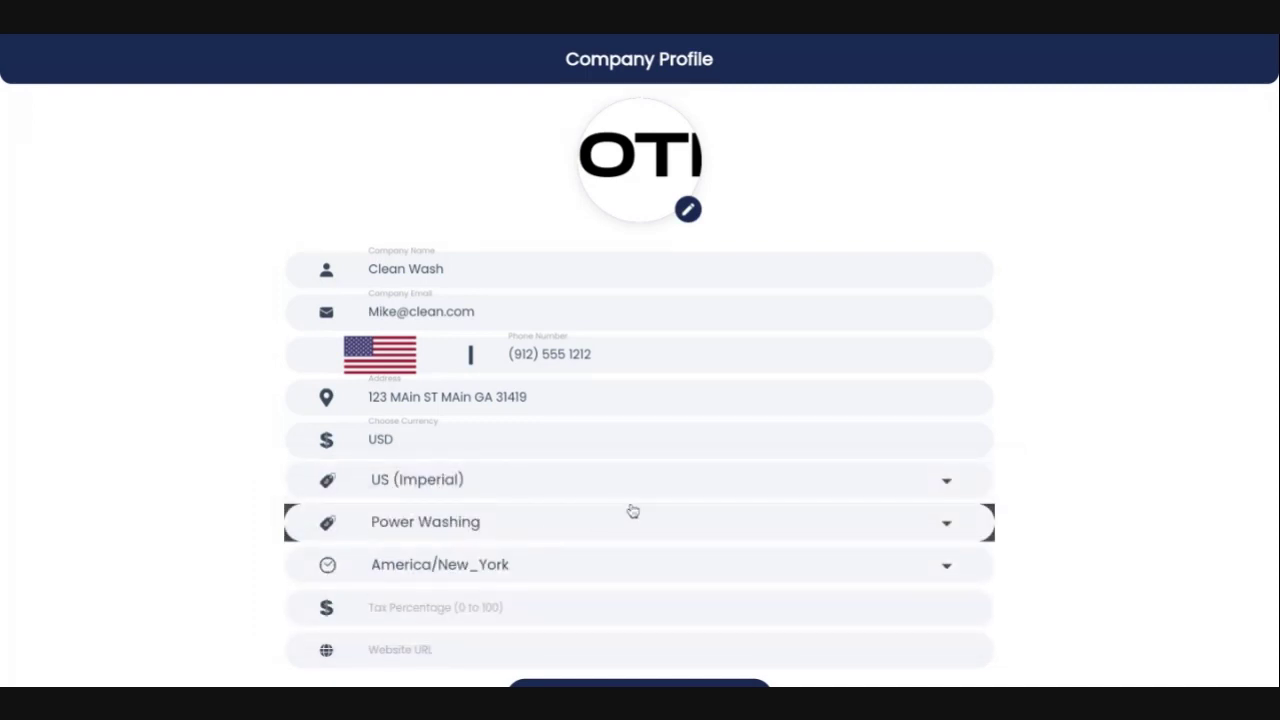
pyautogui.scroll(-1, 630, 511)
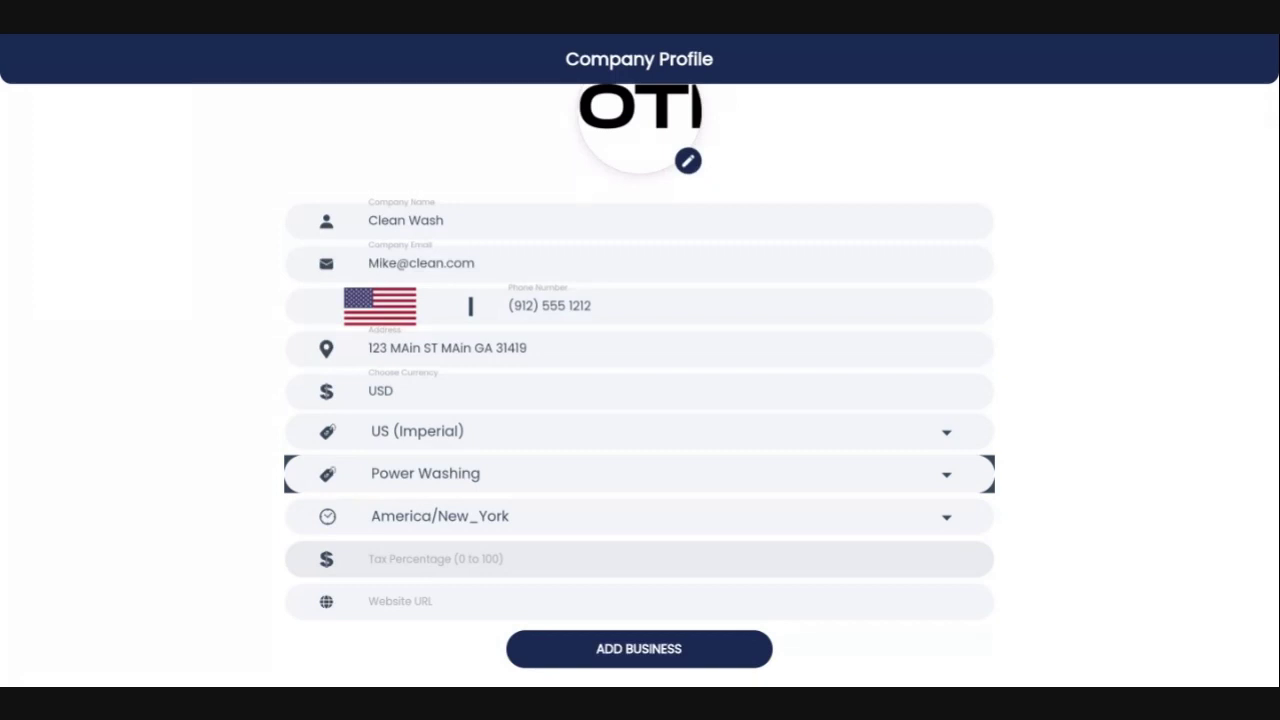
# Add google.com as the website URL and save the business profile.
pyautogui.click(454, 599)
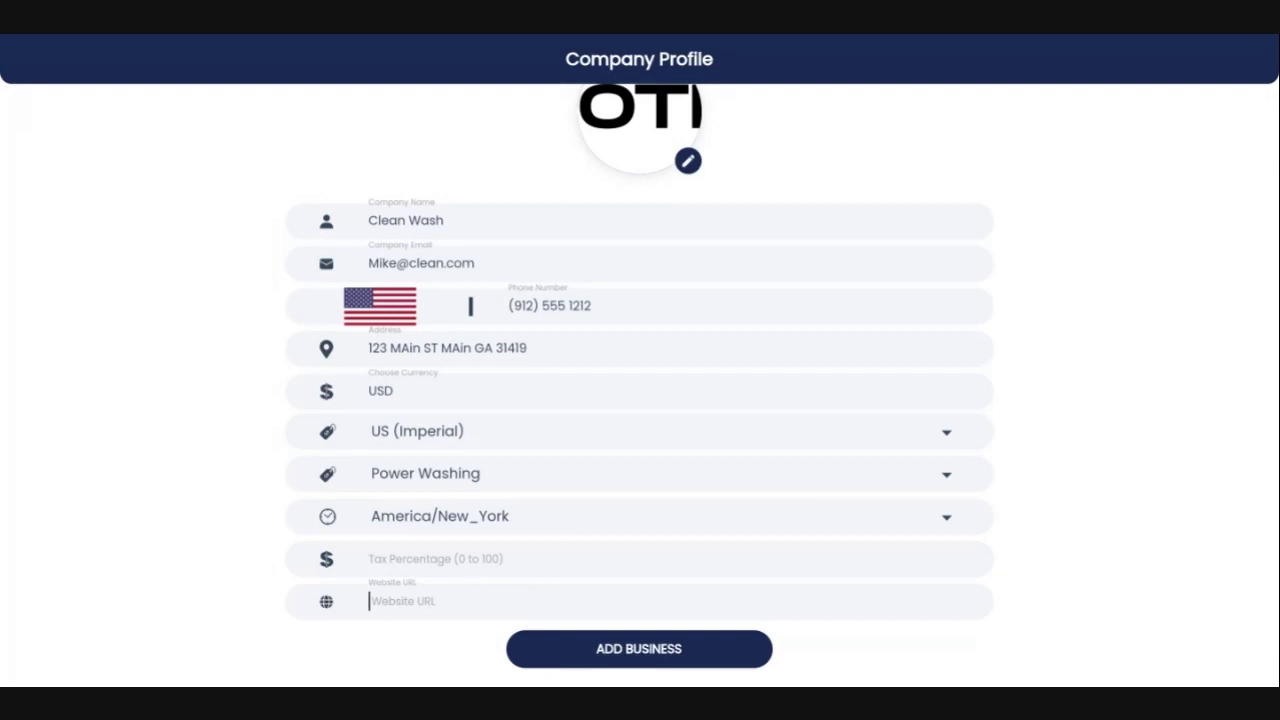
pyautogui.write('google.com')
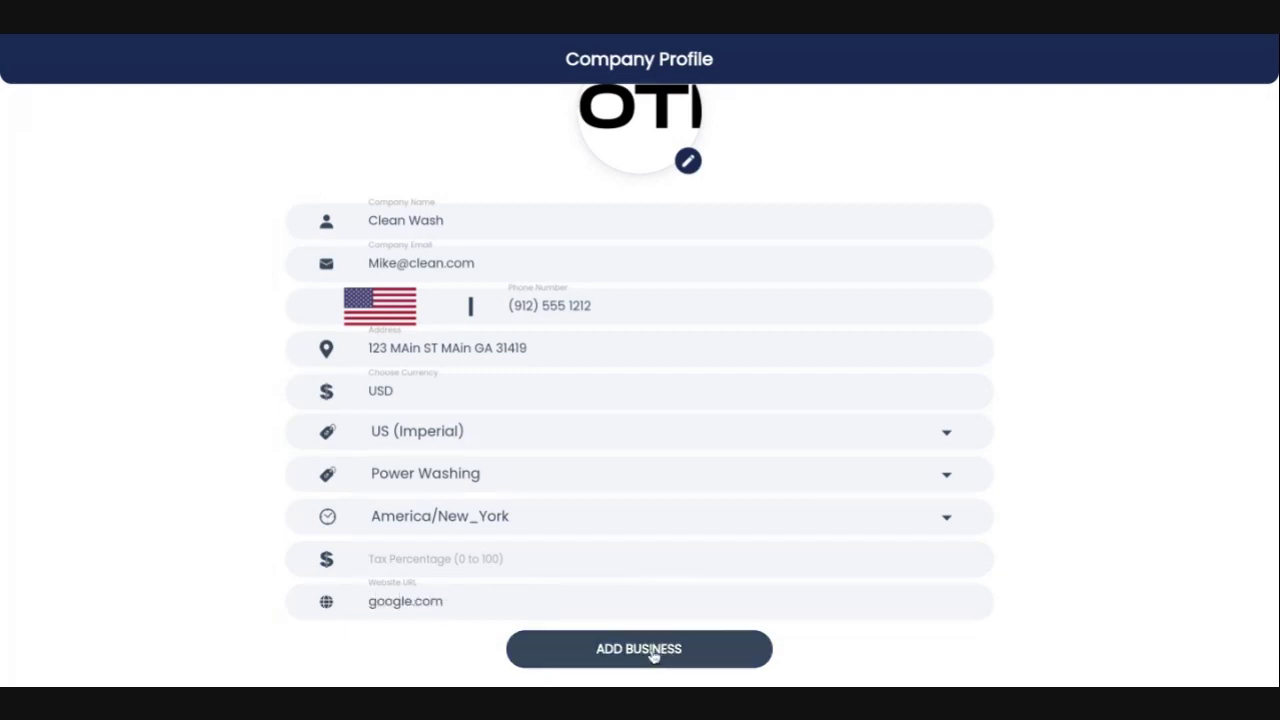
pyautogui.click(652, 652)
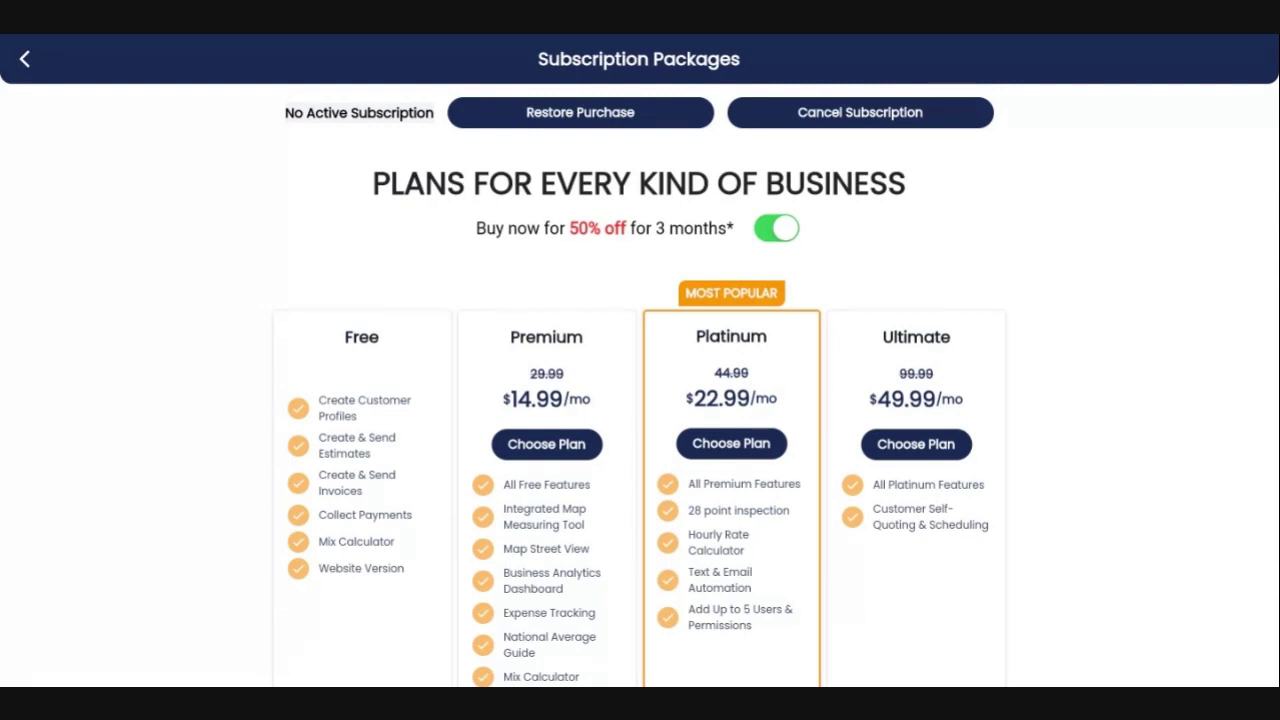
# Review the subscription packages and choose the Platinum plan.
pyautogui.scroll(-2, 680, 408)
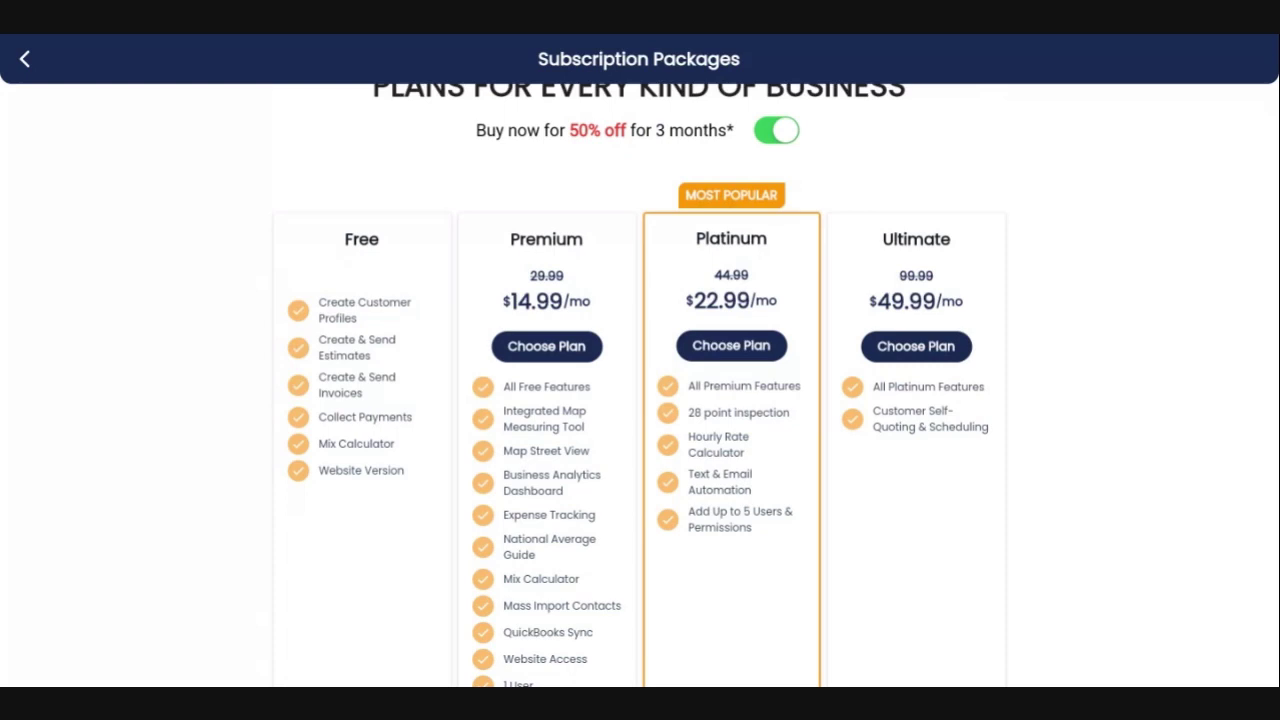
pyautogui.scroll(-1, 640, 400)
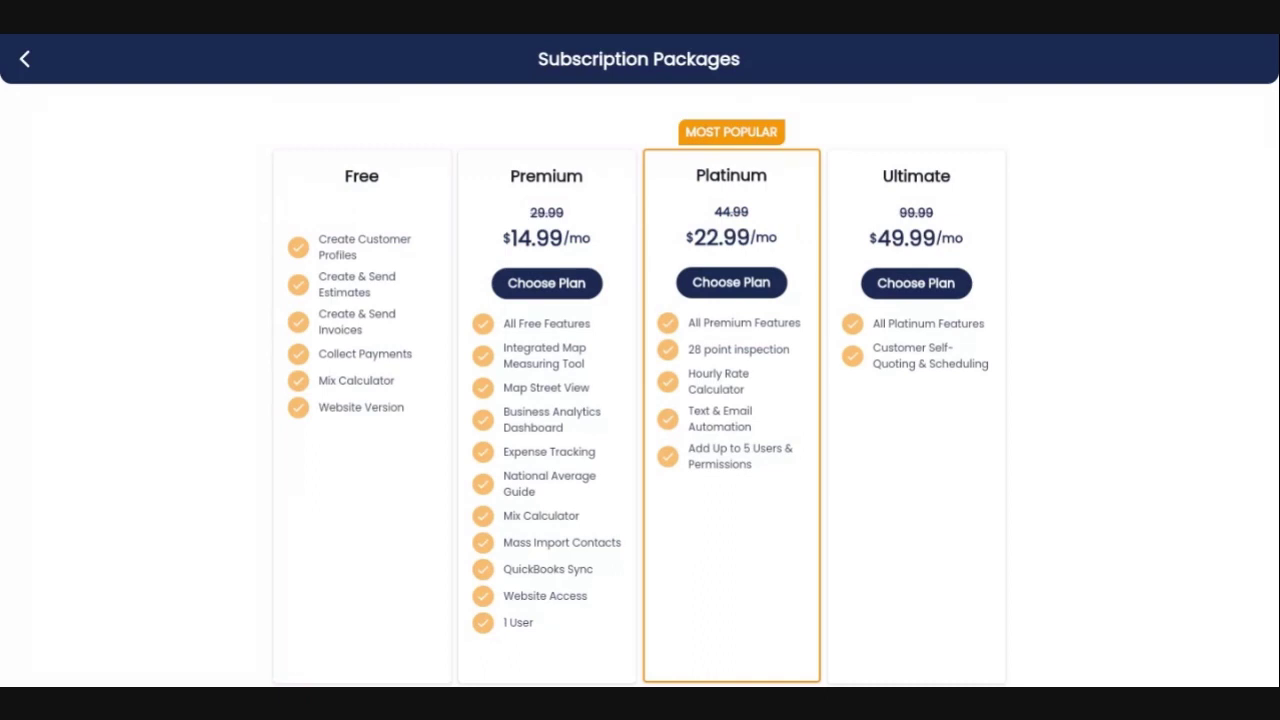
pyautogui.click(728, 286)
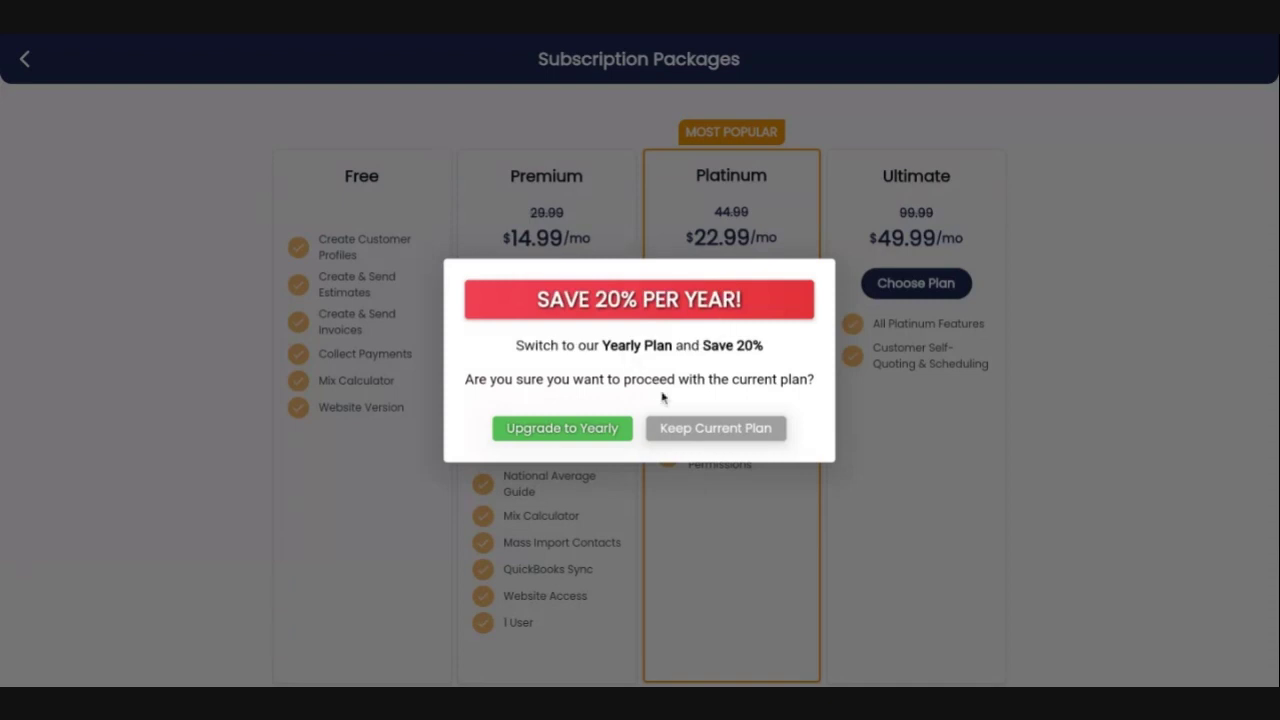
# Keep monthly billing for Platinum instead of switching to the yearly plan.
pyautogui.click(700, 434)
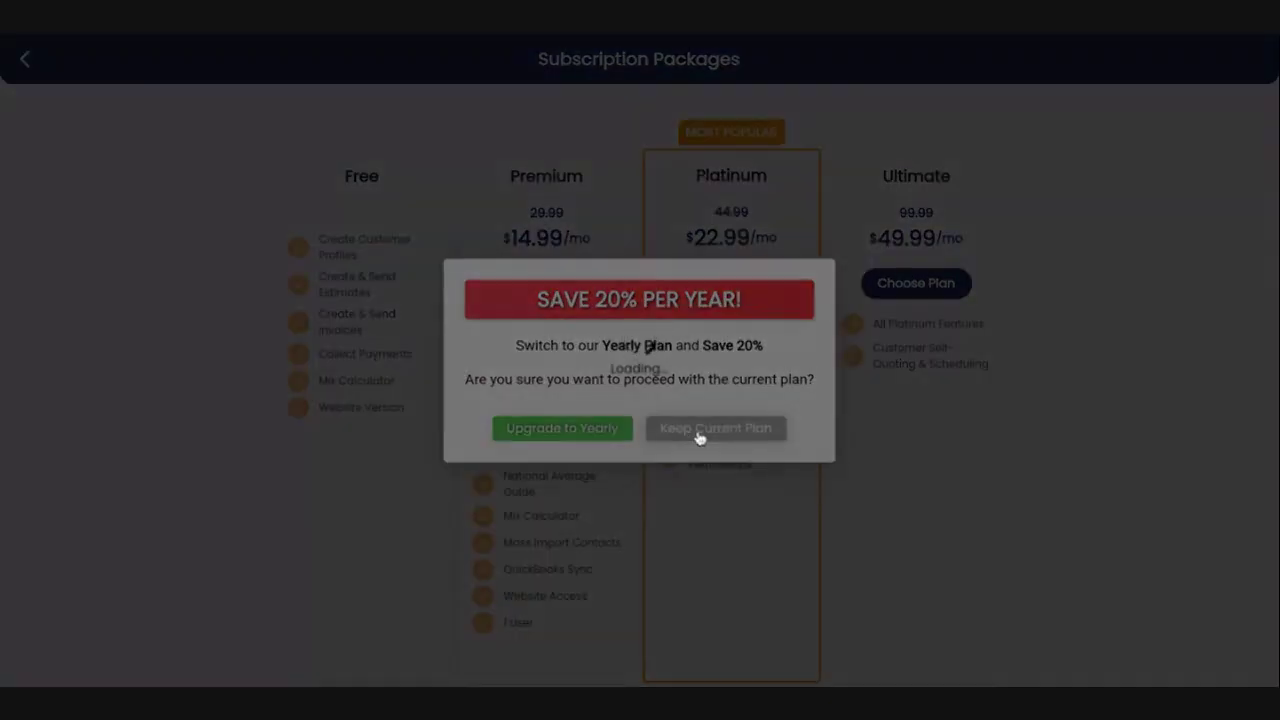